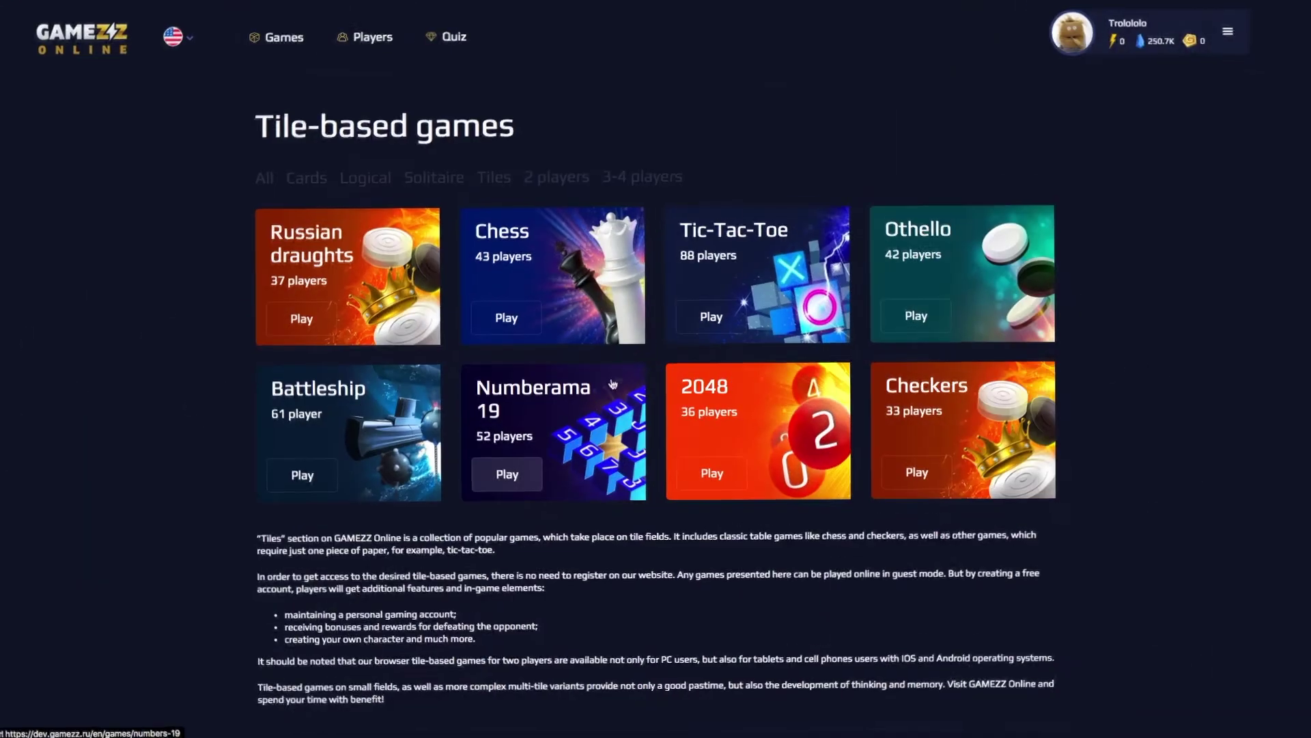
Open Numberama 19 and start a Single-mode game with a Crystals bet
left_click(507, 472)
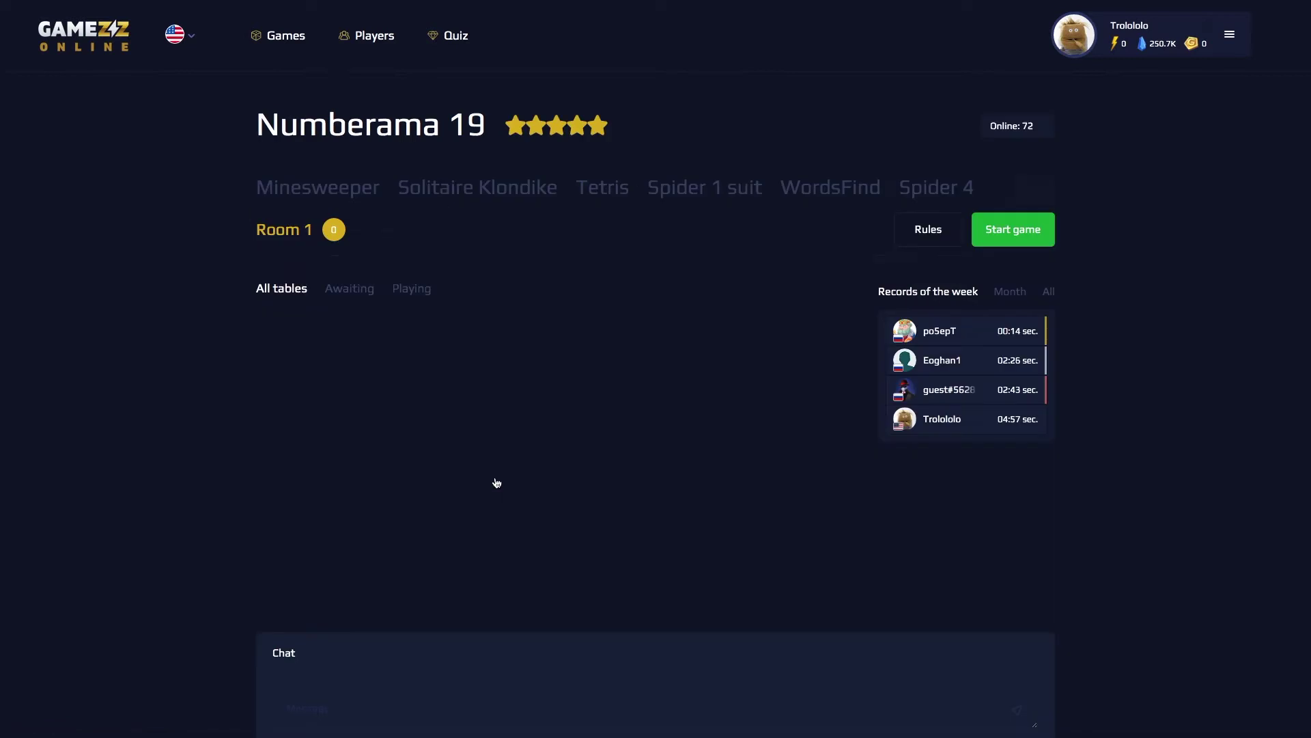
left_click(995, 237)
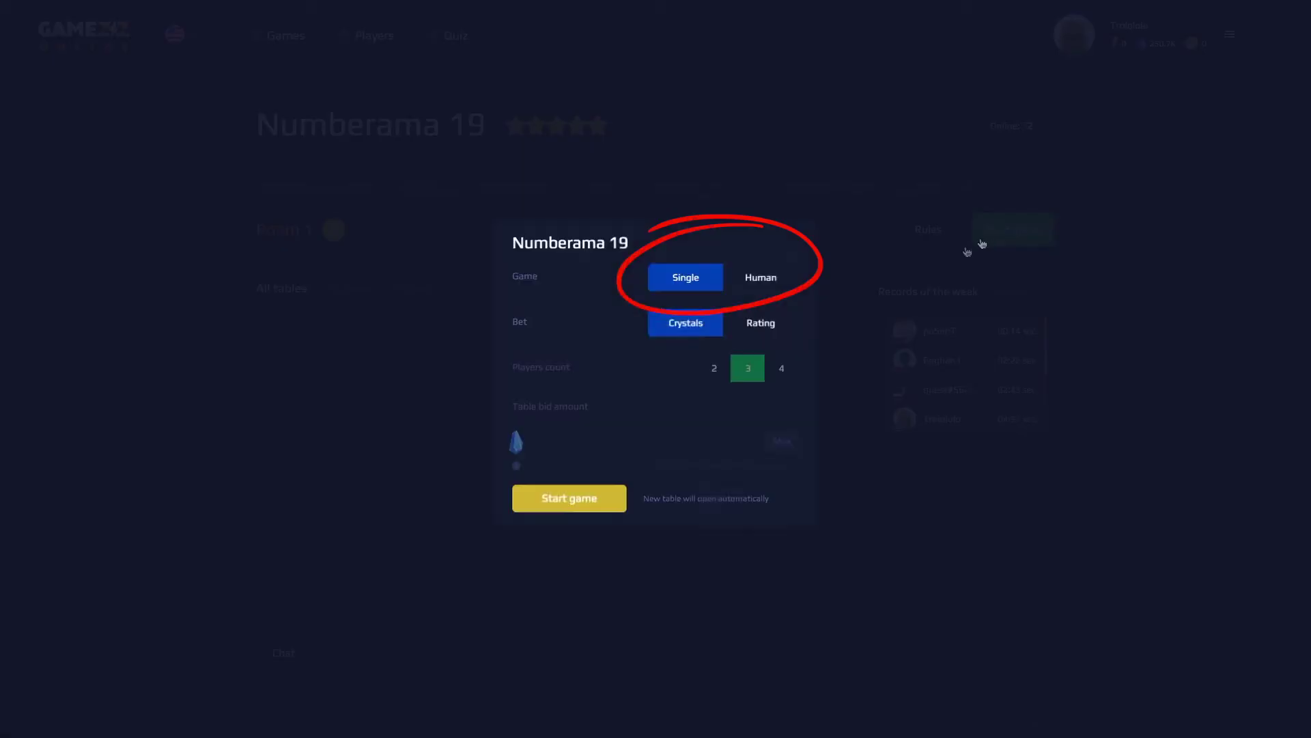
left_click(756, 285)
left_click(765, 332)
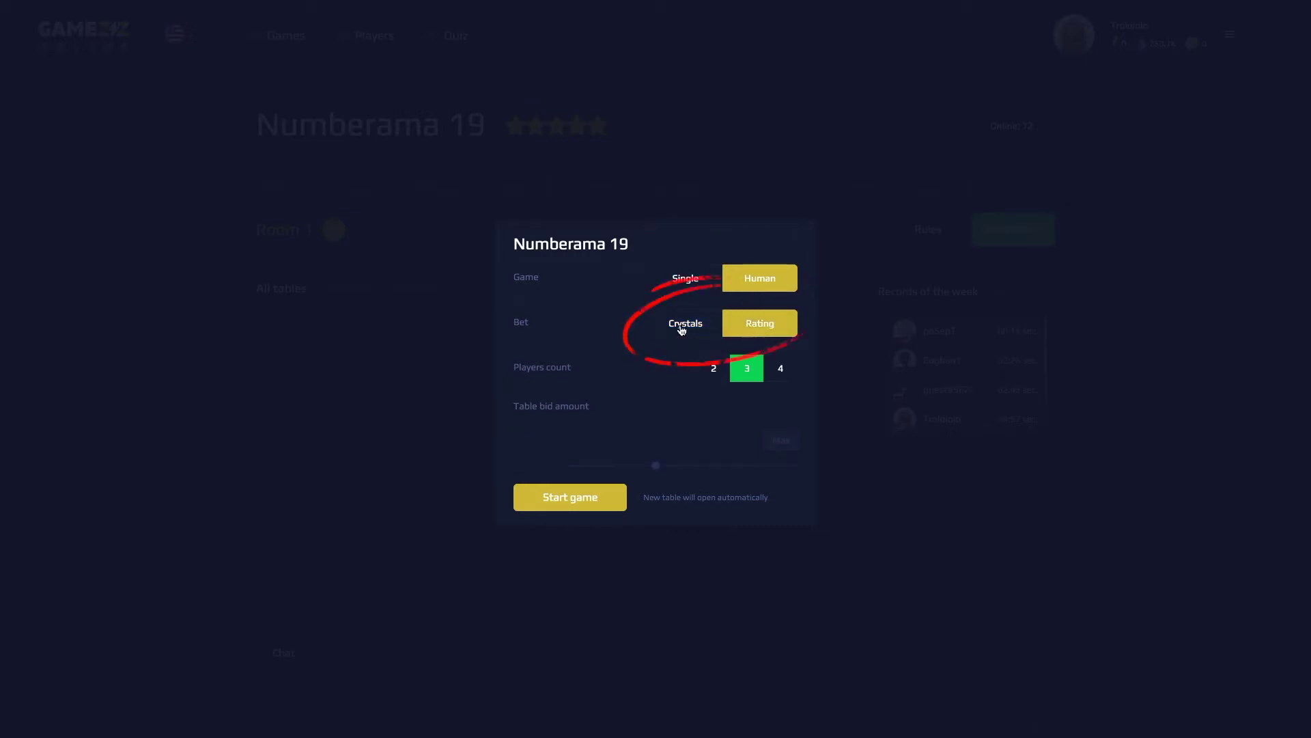
left_click(680, 329)
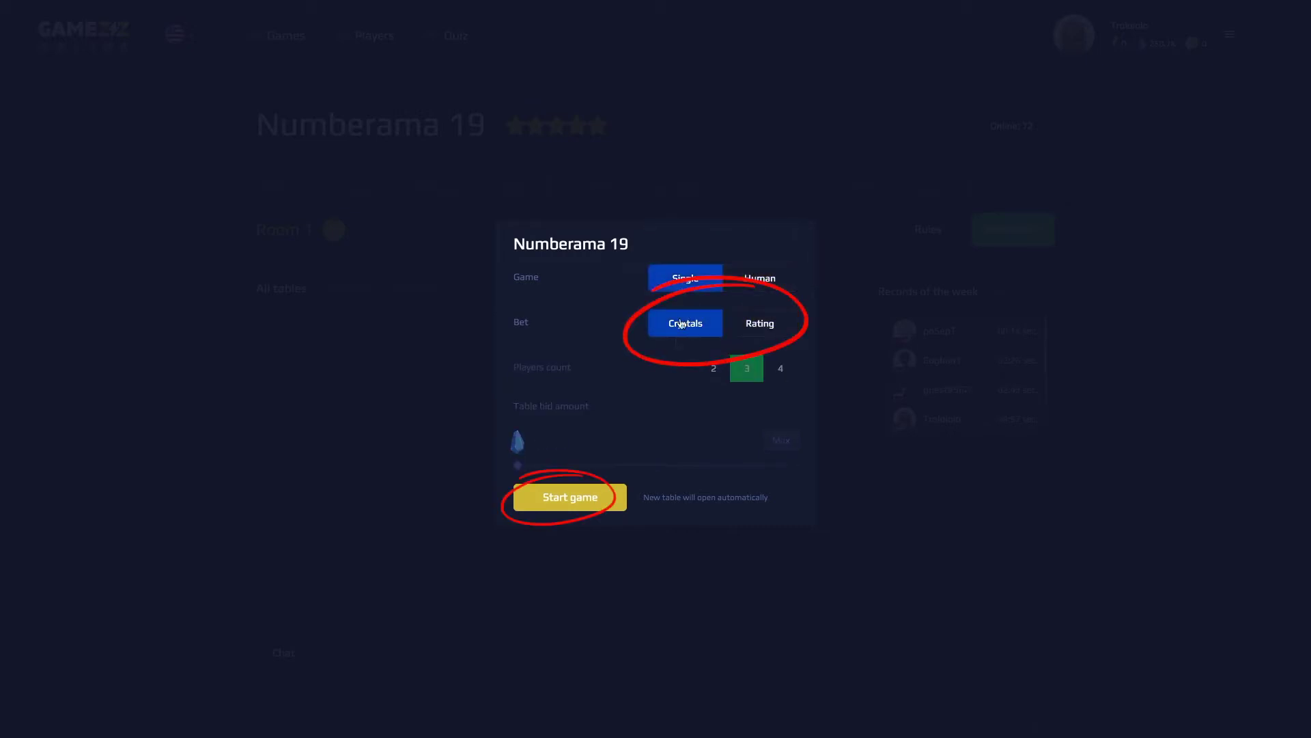
left_click(558, 498)
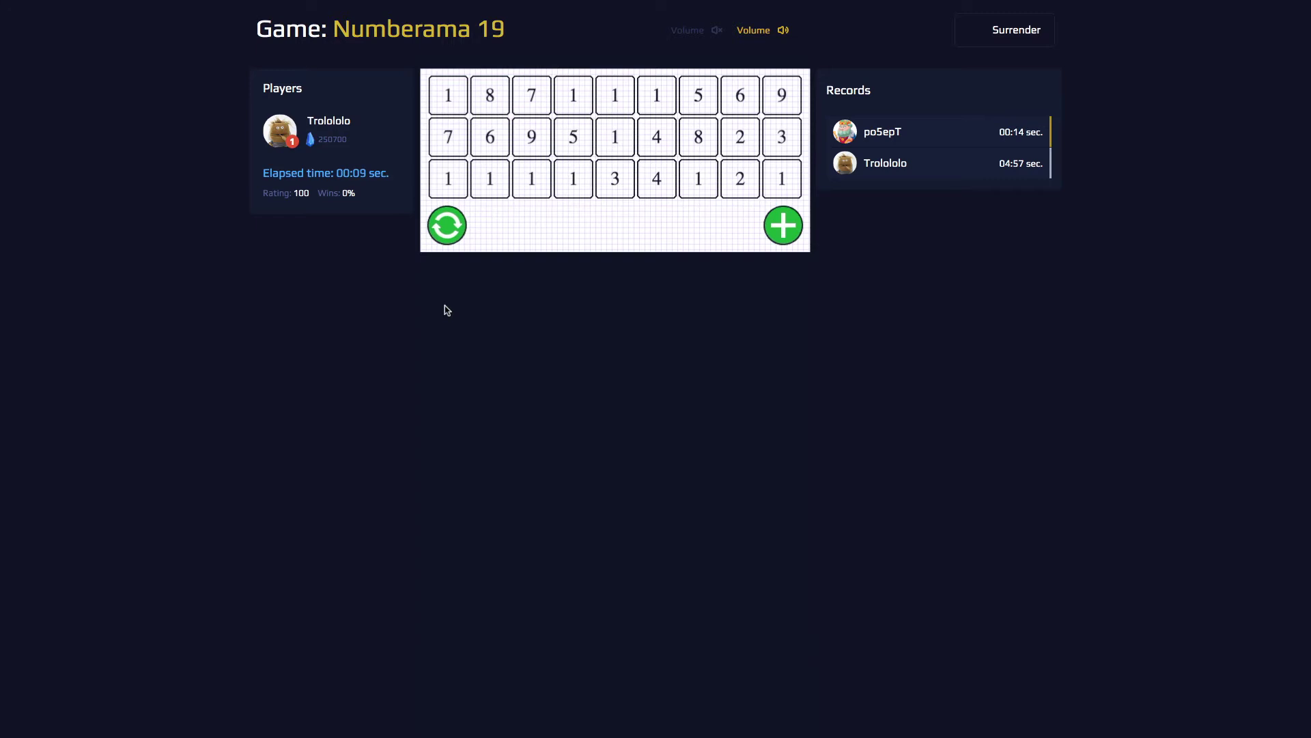
Cross out the 9 and 1 pair in row two and a pair of 1s
left_click(531, 142)
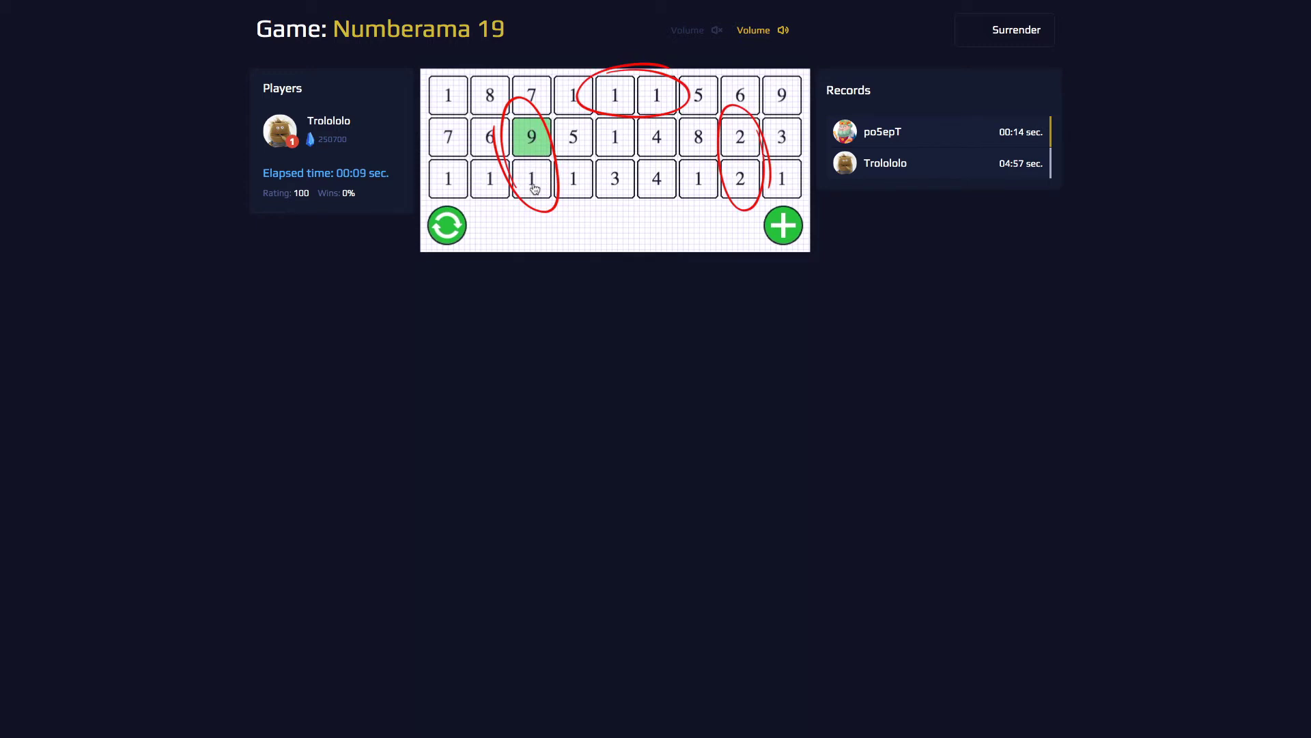
left_click(533, 189)
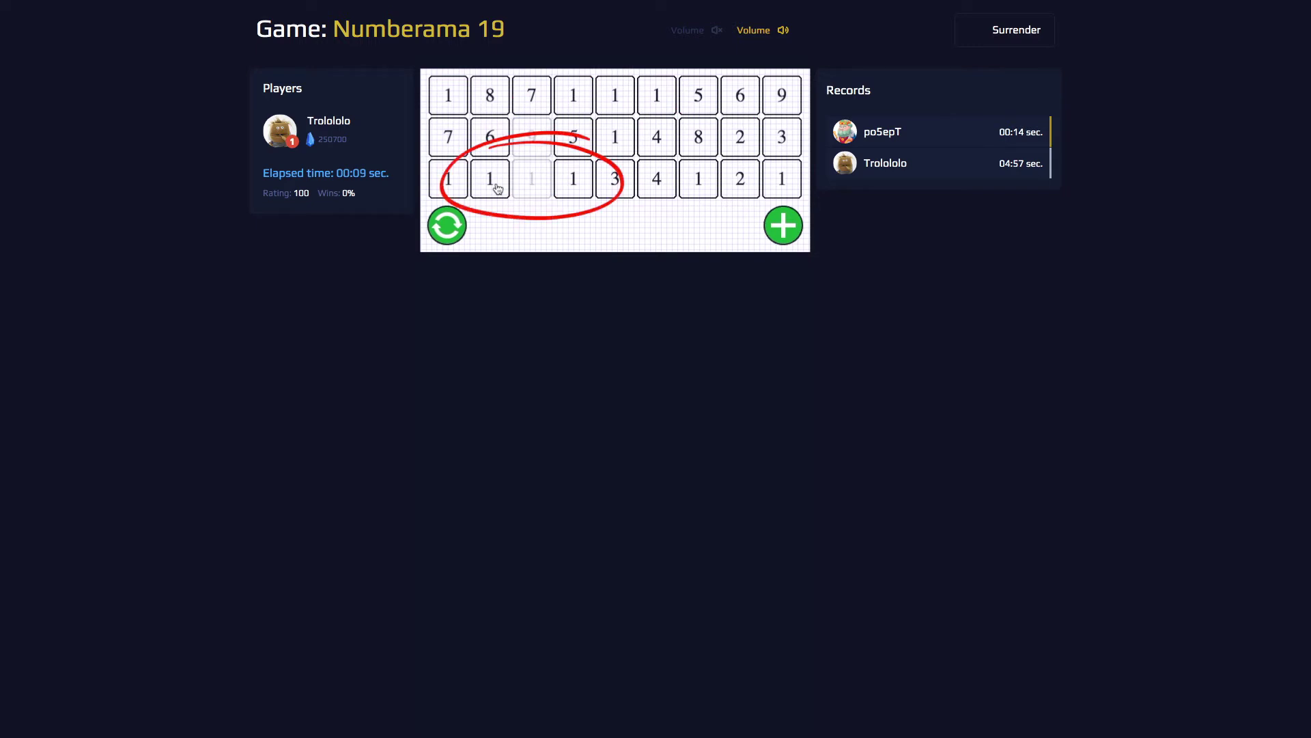
left_click(497, 188)
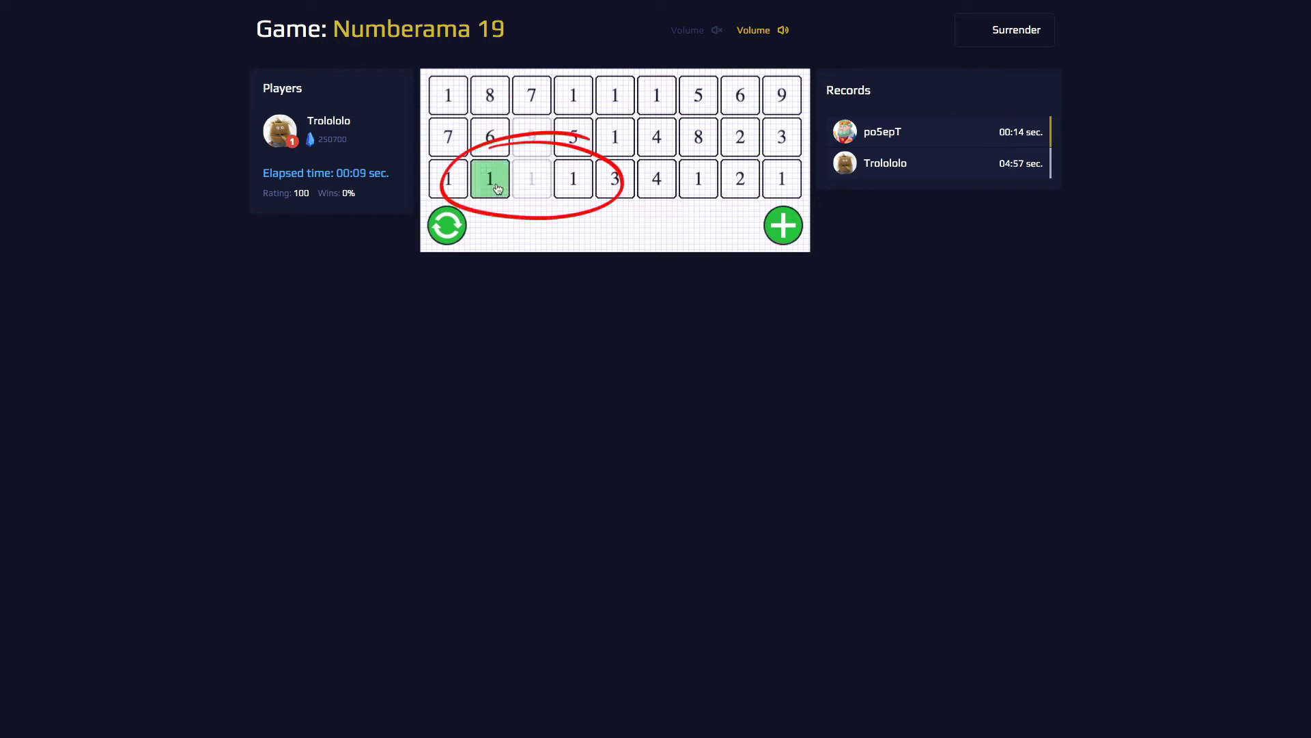
left_click(582, 189)
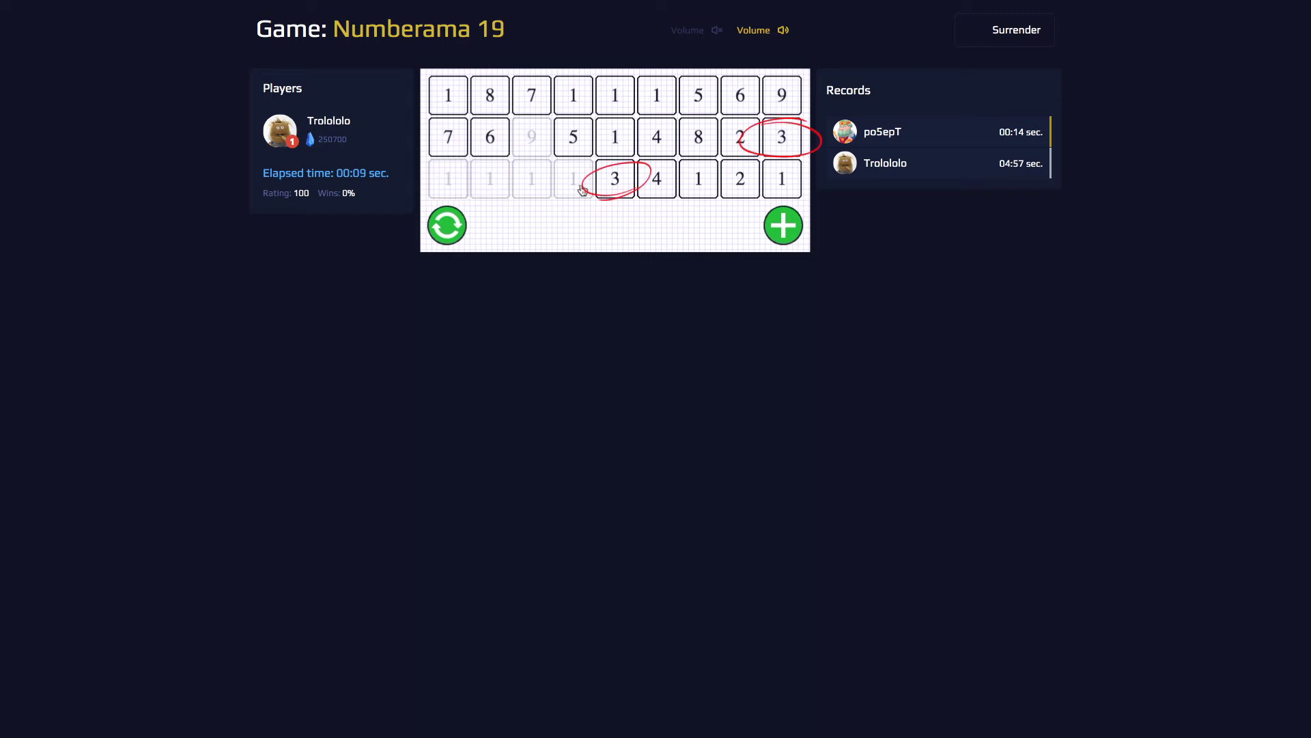
Cross out the two 4s and the 8 and 2 pair
left_click(657, 146)
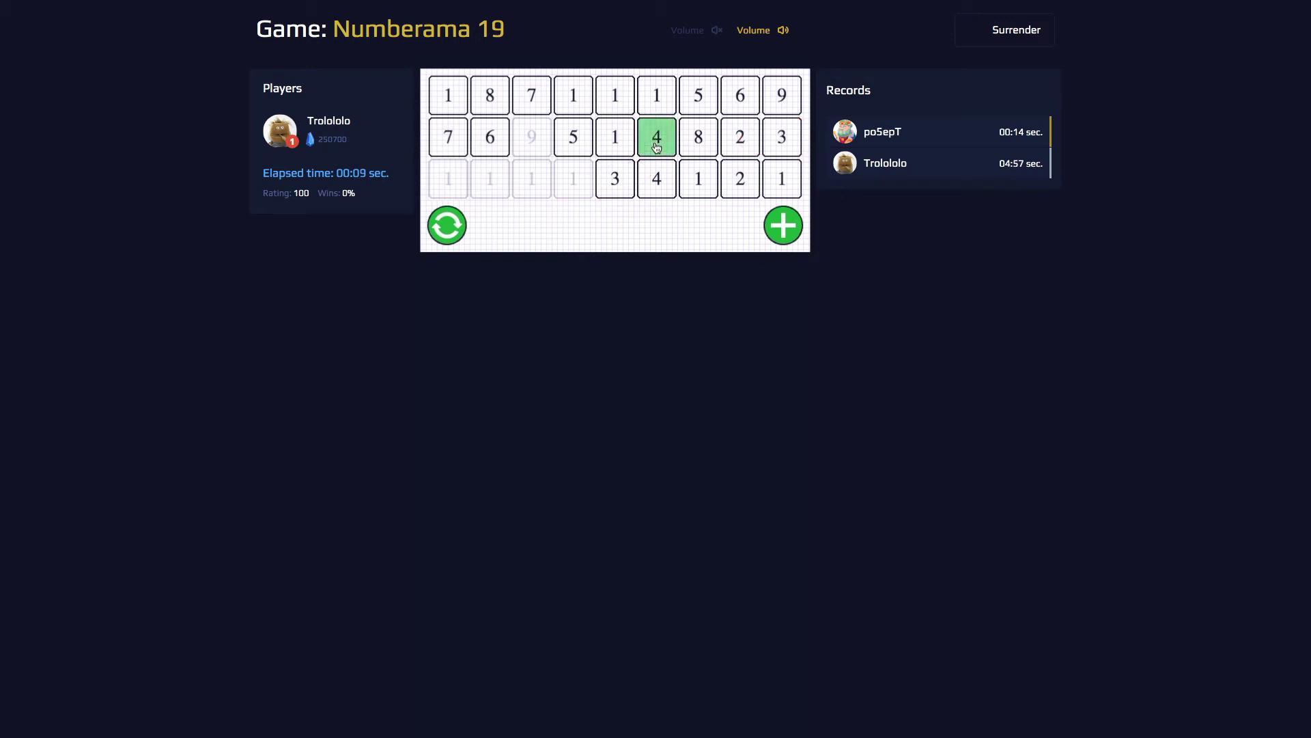
left_click(660, 186)
left_click(698, 137)
left_click(740, 137)
Cross out the pair of 1s in column five and the two 1s in row one
left_click(614, 95)
left_click(615, 137)
left_click(573, 94)
left_click(657, 95)
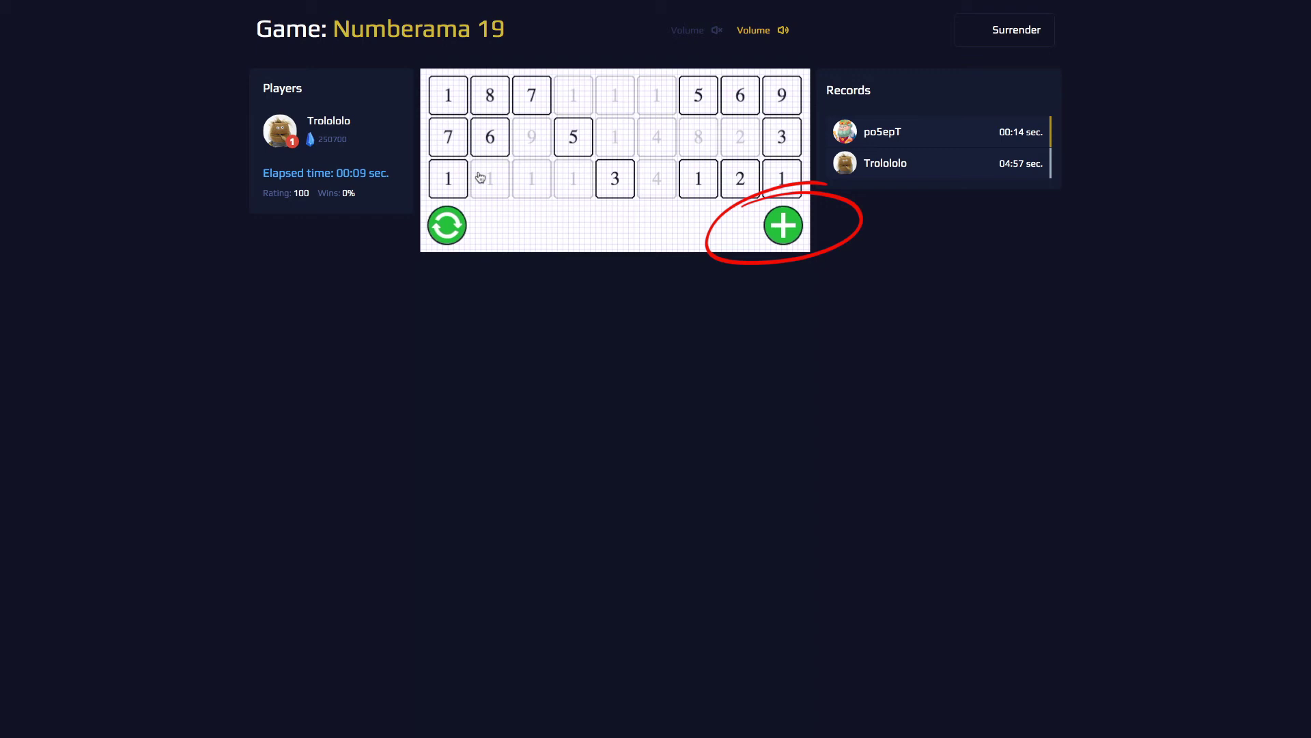
Append new rows, then cross out the 1–1 and 7–3 pairs in column one
left_click(795, 234)
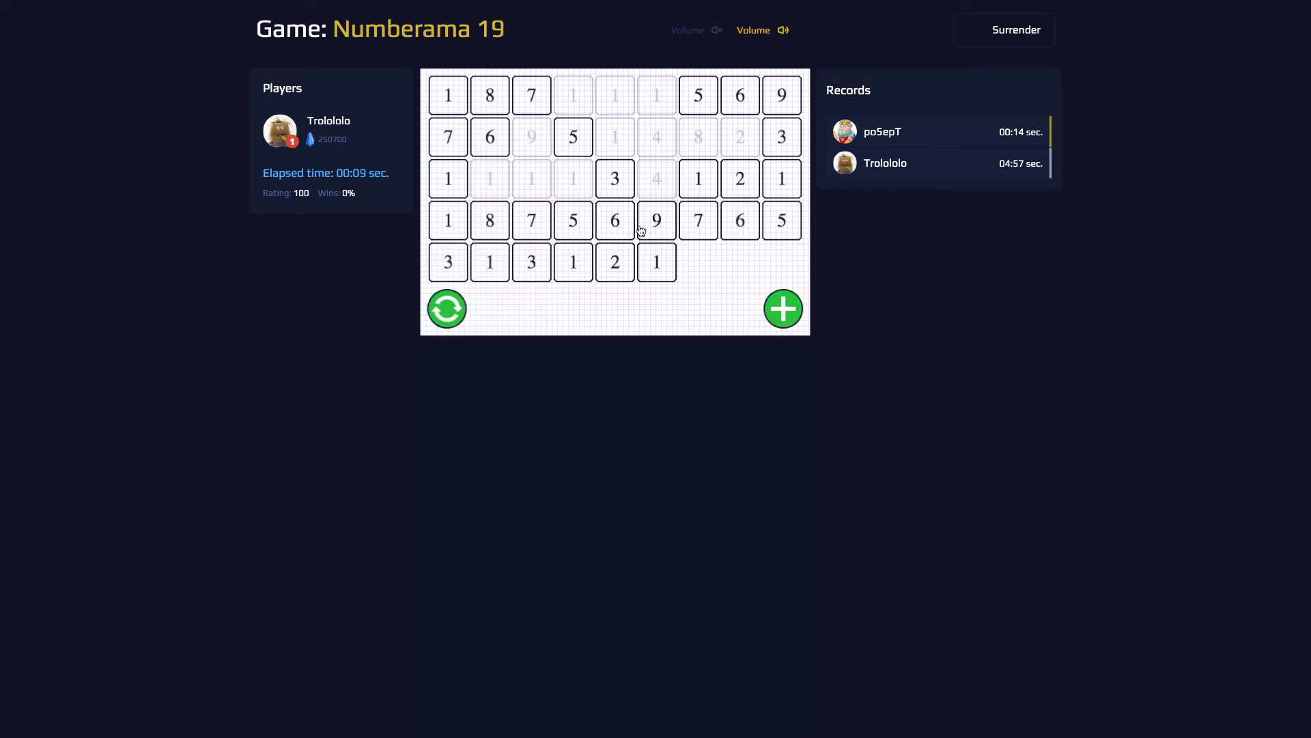
left_click(452, 189)
left_click(455, 221)
left_click(457, 137)
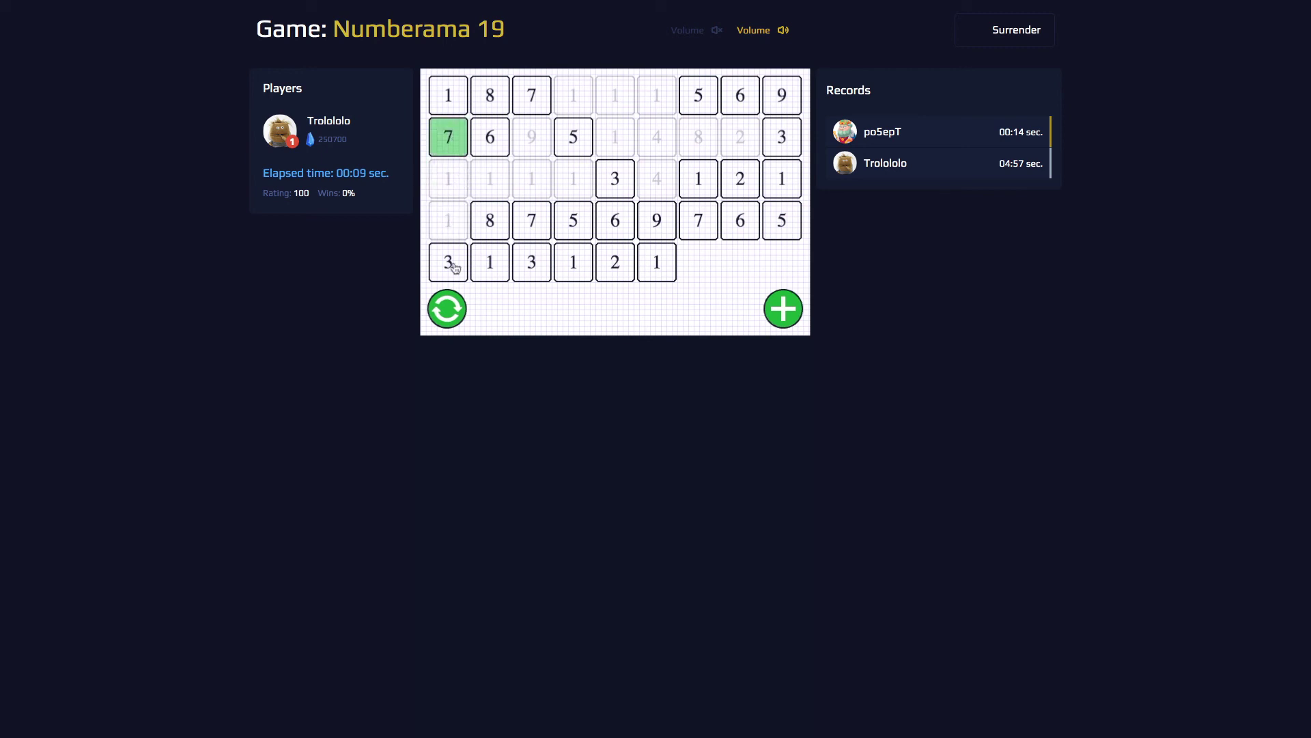
left_click(455, 269)
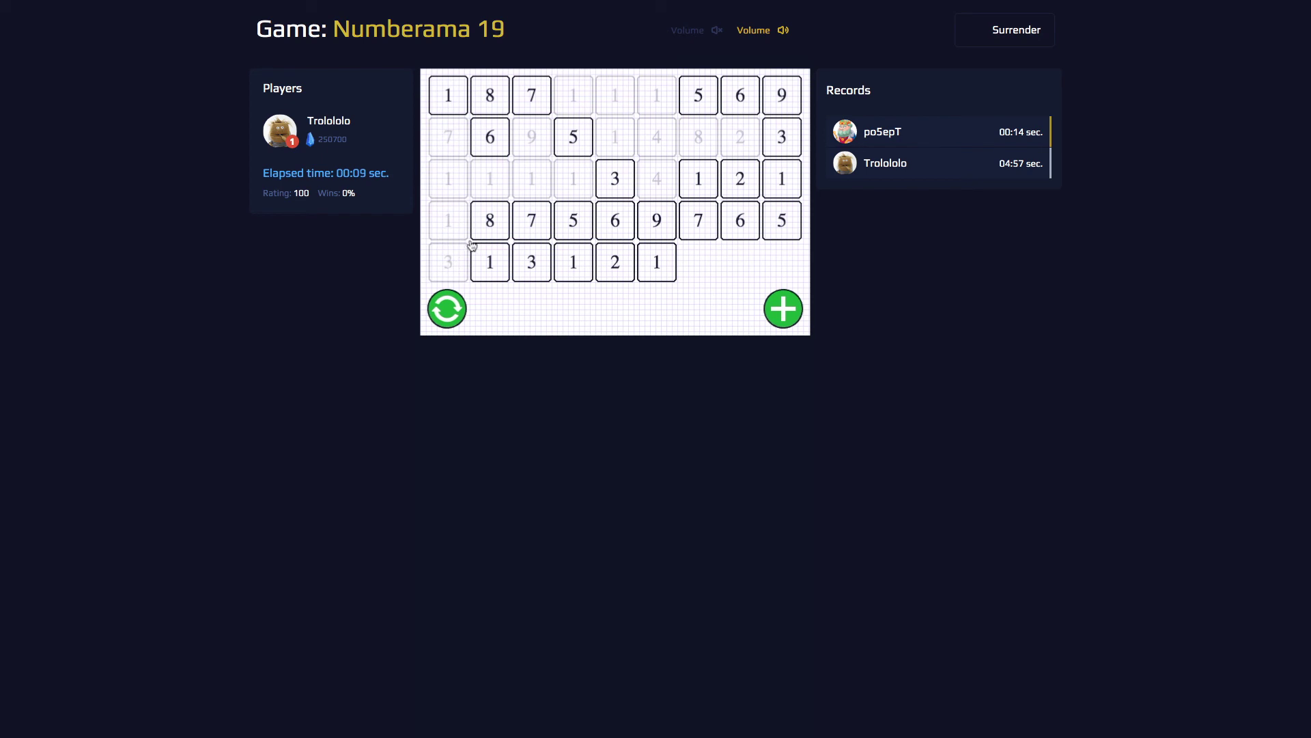